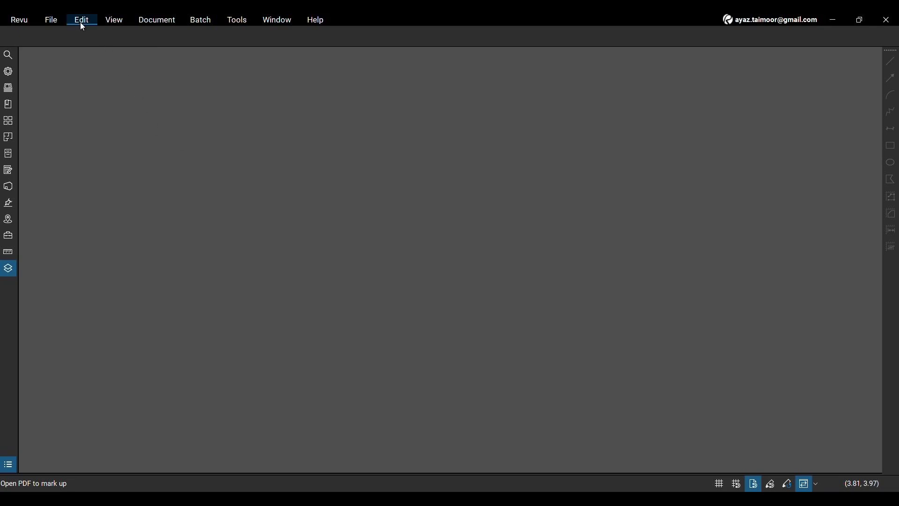
Open the PDFs Layer 01, Layer 02, Layer 03 and Brighter Graphics Floor Plan RAW together
{"action": "left_click", "coordinate": [62, 58]}
{"action": "left_click", "coordinate": [166, 109]}
{"action": "left_click", "coordinate": [139, 160], "text": "shift"}
{"action": "left_click", "coordinate": [295, 274]}
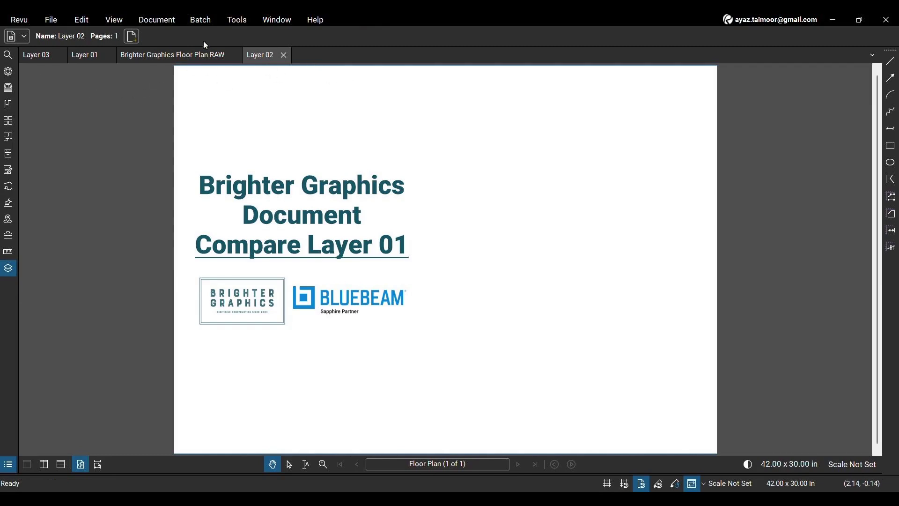
Start a batch Apply Stamp operation with Layer 02.pdf as the file
{"action": "left_click", "coordinate": [202, 20]}
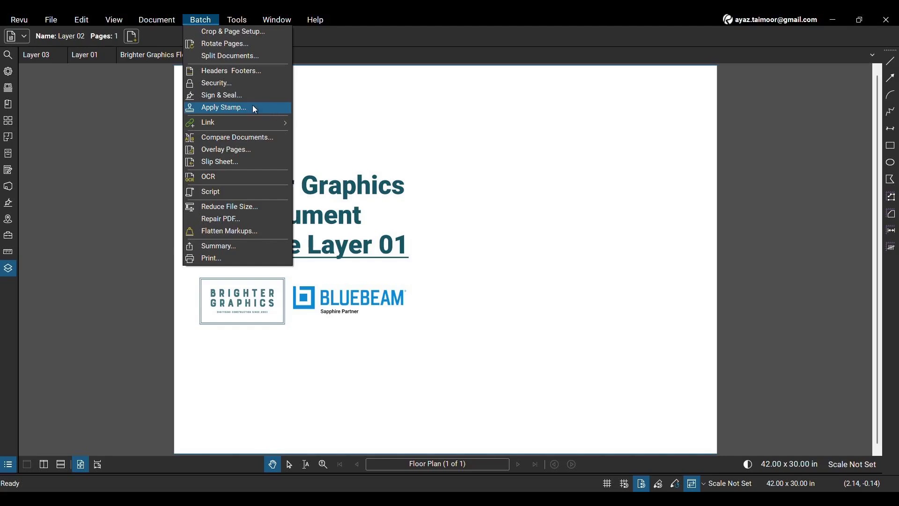
{"action": "left_click", "coordinate": [265, 111]}
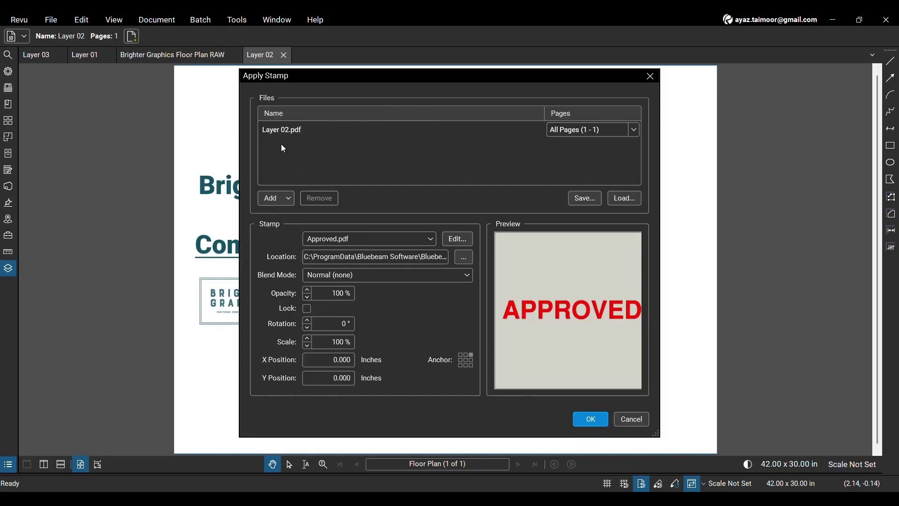
{"action": "left_click", "coordinate": [429, 240]}
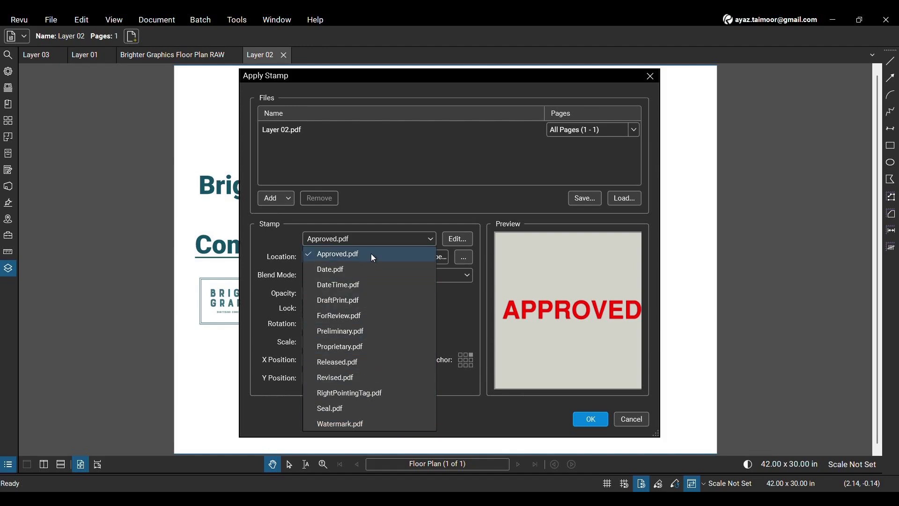
{"action": "left_click", "coordinate": [479, 277]}
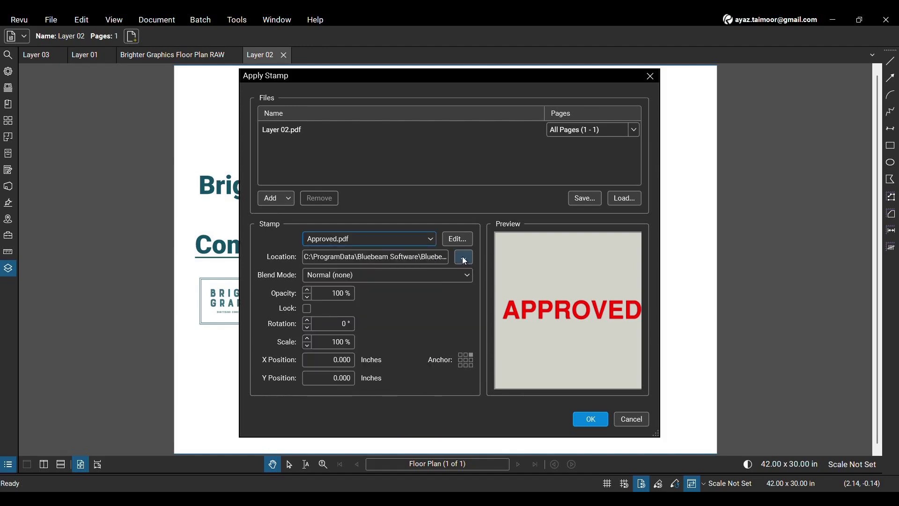
{"action": "left_click", "coordinate": [464, 258]}
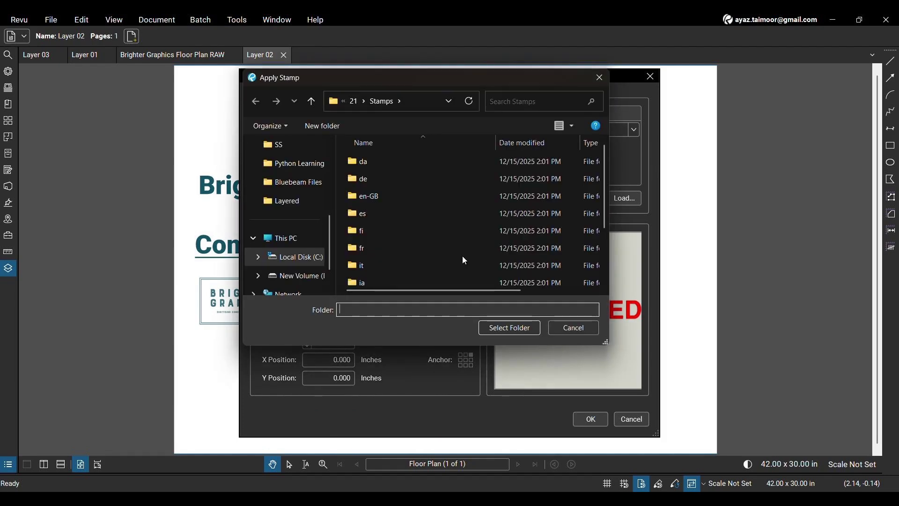
{"action": "left_click", "coordinate": [596, 81]}
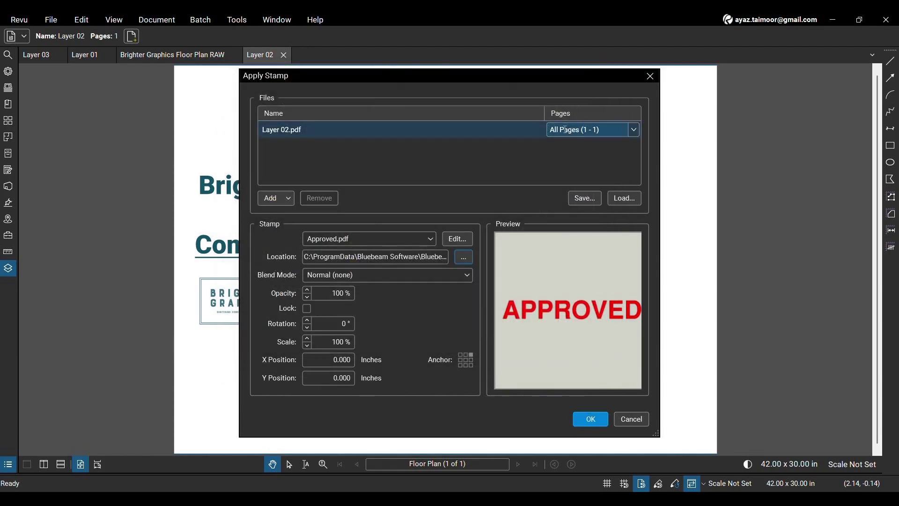
Choose the ForReview.pdf stamp and open it for editing
{"action": "left_click", "coordinate": [423, 239]}
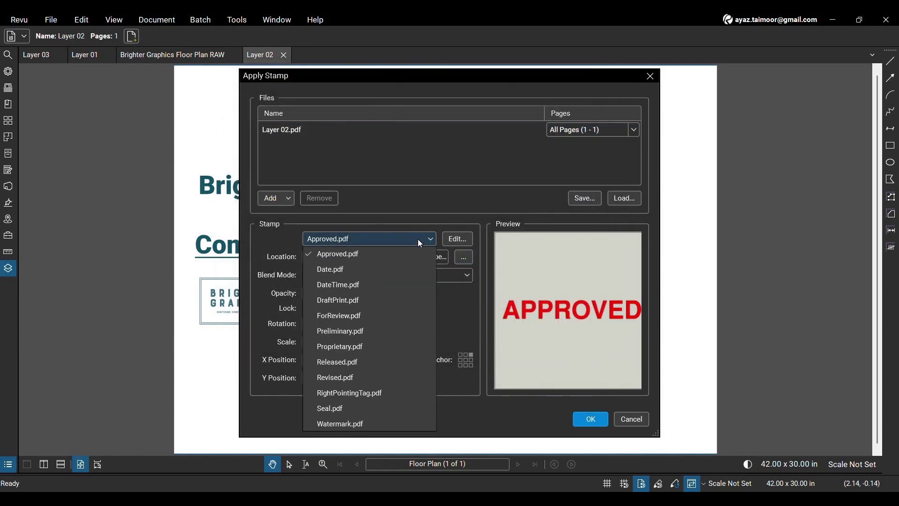
{"action": "left_click", "coordinate": [374, 315]}
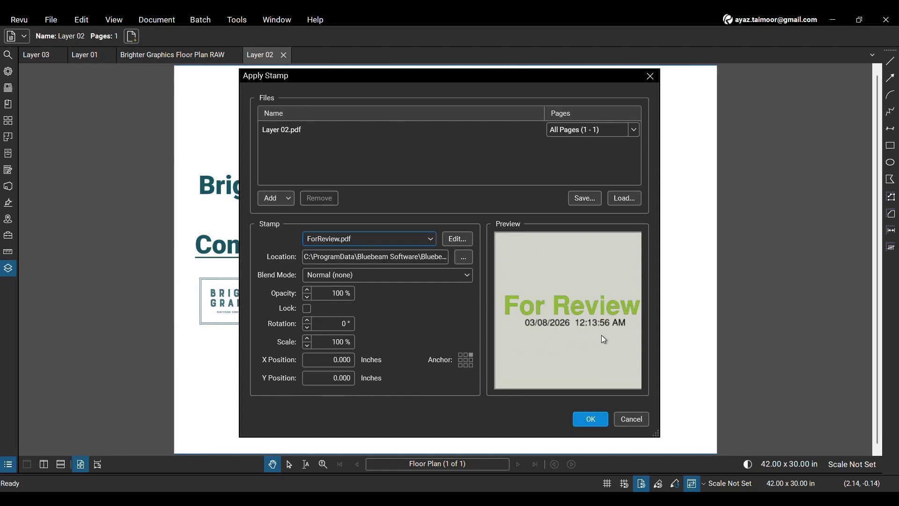
{"action": "left_click", "coordinate": [458, 240]}
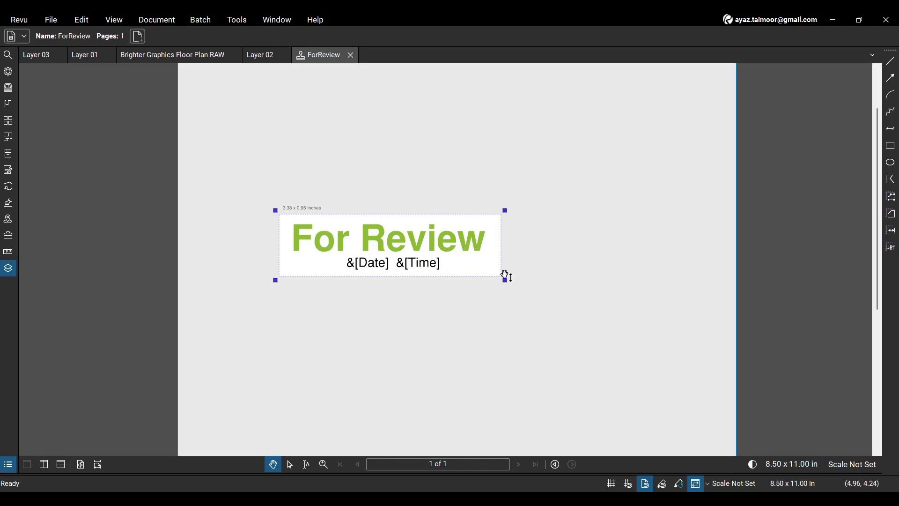
Insert the yellow Brighter Graphics logo image beside the For Review text and resize the stamp to about 4.92 x 1.04 inches
{"action": "left_click_drag", "start_coordinate": [505, 281], "coordinate": [671, 287]}
{"action": "left_click", "coordinate": [237, 20]}
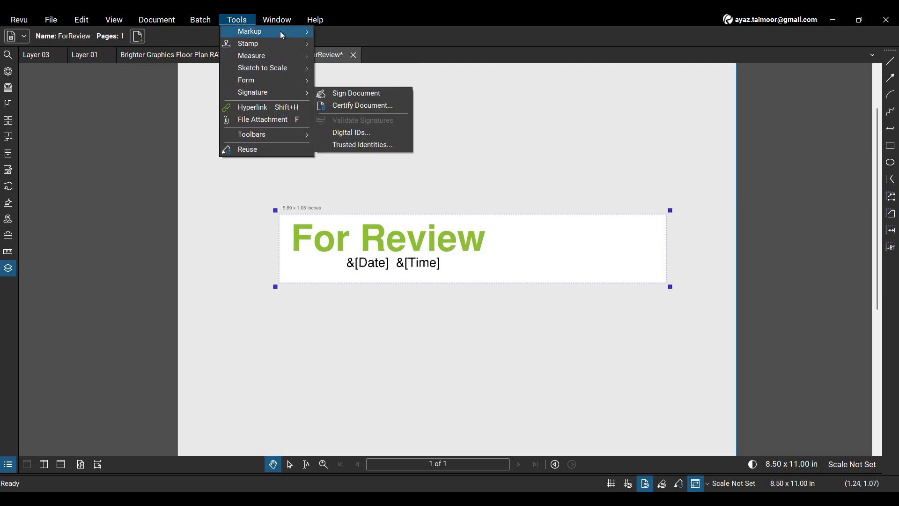
{"action": "mouse_move", "coordinate": [281, 31]}
{"action": "mouse_move", "coordinate": [384, 255]}
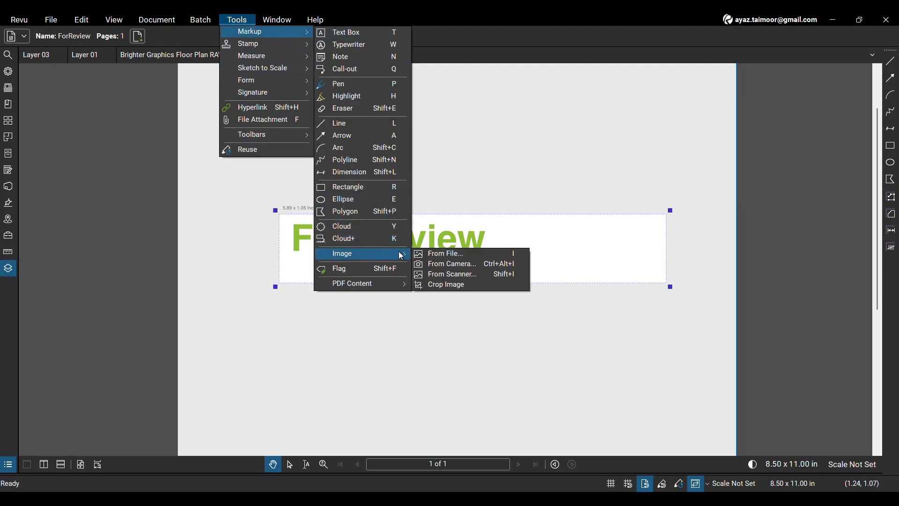
{"action": "left_click", "coordinate": [428, 253]}
{"action": "double_click", "coordinate": [205, 101]}
{"action": "mouse_move", "coordinate": [508, 223]}
{"action": "left_mouse_down"}
{"action": "mouse_move", "coordinate": [542, 259]}
{"action": "mouse_move", "coordinate": [616, 286]}
{"action": "mouse_move", "coordinate": [616, 272]}
{"action": "mouse_move", "coordinate": [598, 261]}
{"action": "mouse_move", "coordinate": [602, 249]}
{"action": "left_mouse_up"}
{"action": "left_click_drag", "start_coordinate": [672, 289], "coordinate": [607, 288]}
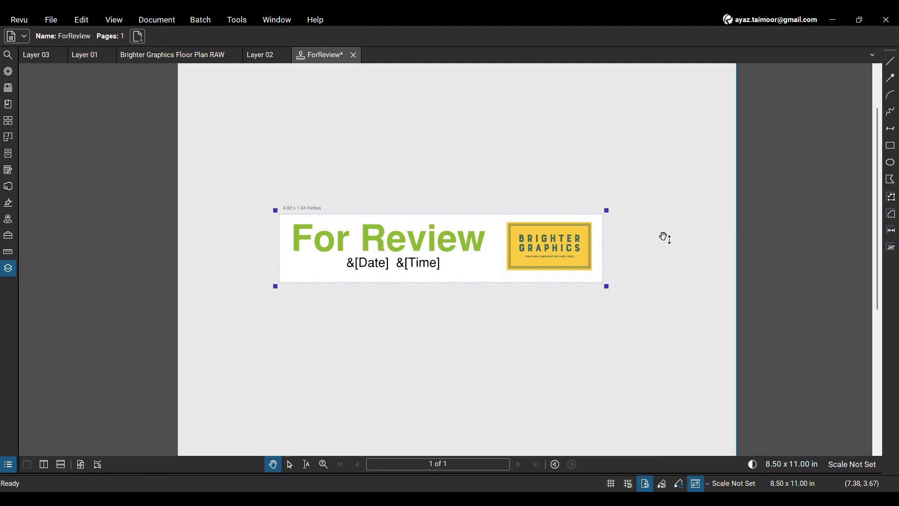
Save the edited ForReview stamp and close it
{"action": "left_click", "coordinate": [52, 21]}
{"action": "mouse_move", "coordinate": [66, 75]}
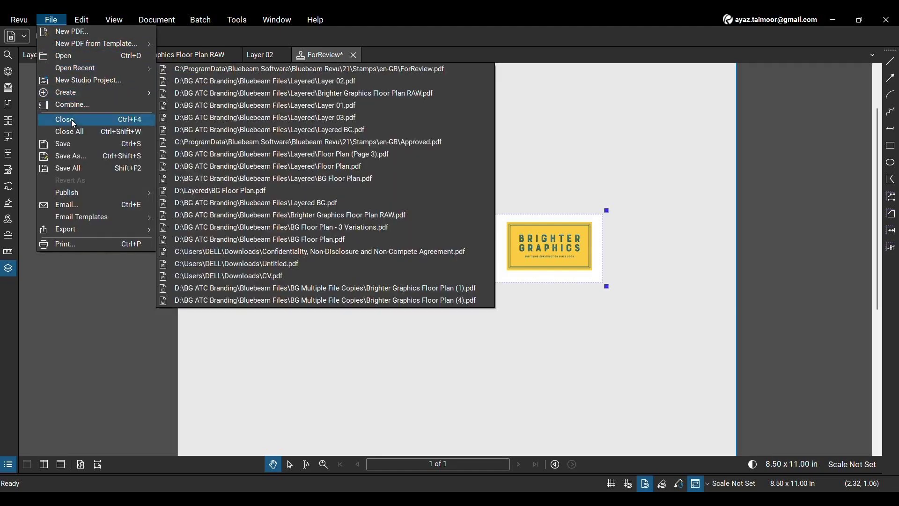
{"action": "left_click", "coordinate": [71, 144]}
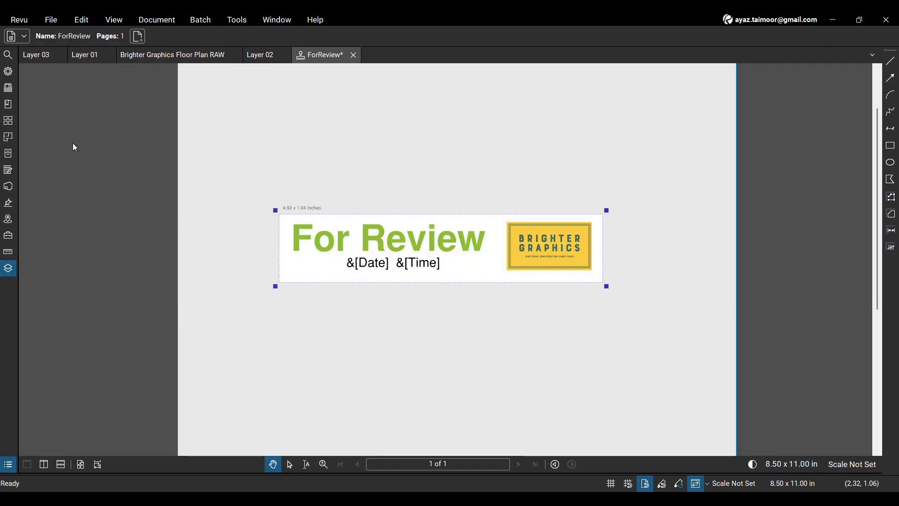
{"action": "left_click", "coordinate": [351, 55]}
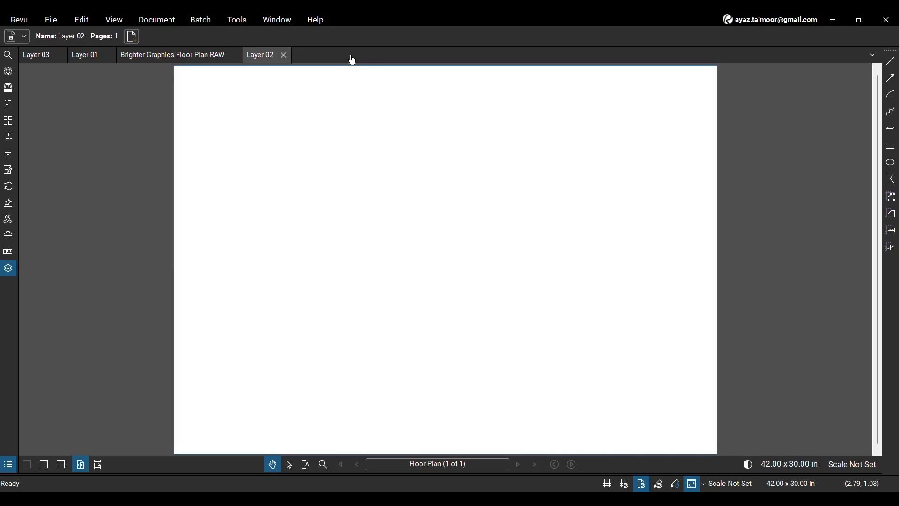
Start a batch Apply Stamp operation again and choose the ForReview.pdf stamp
{"action": "left_click", "coordinate": [198, 22]}
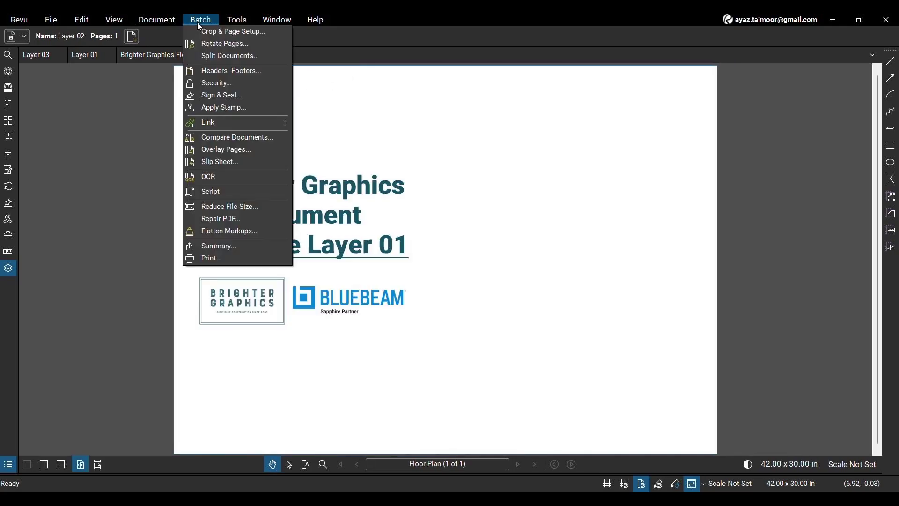
{"action": "left_click", "coordinate": [234, 107]}
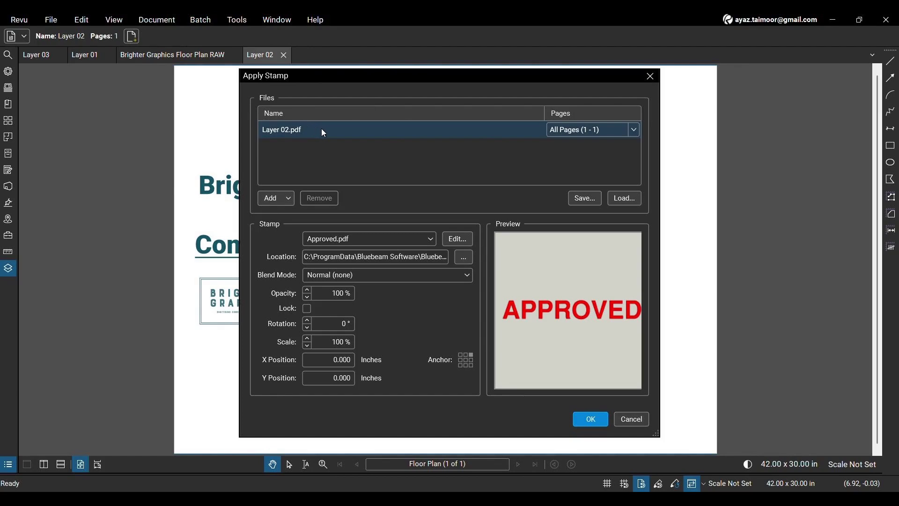
{"action": "left_click", "coordinate": [422, 240]}
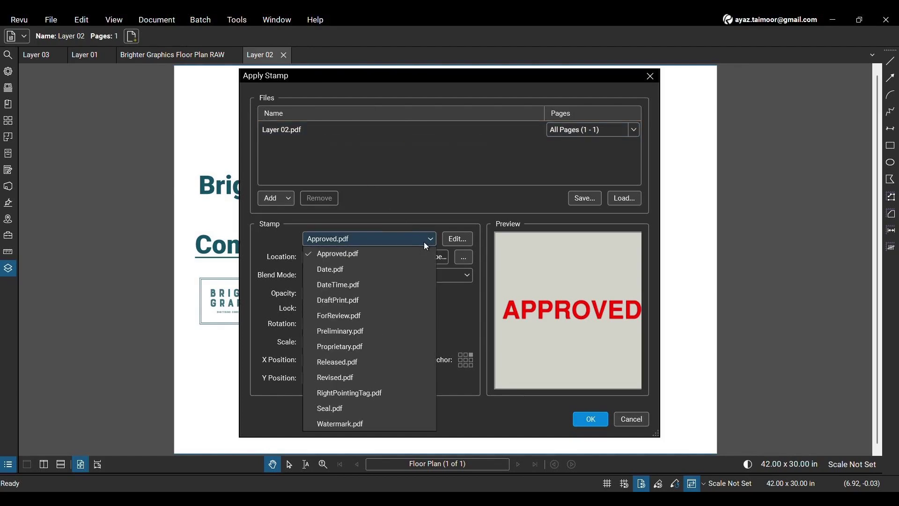
{"action": "left_click", "coordinate": [369, 320]}
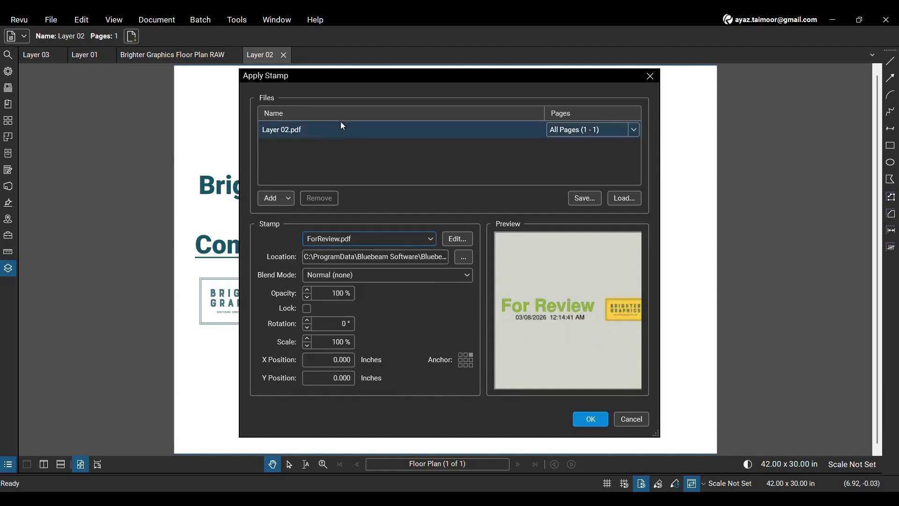
Add all open files to the list of documents receiving the stamp
{"action": "left_click", "coordinate": [353, 129]}
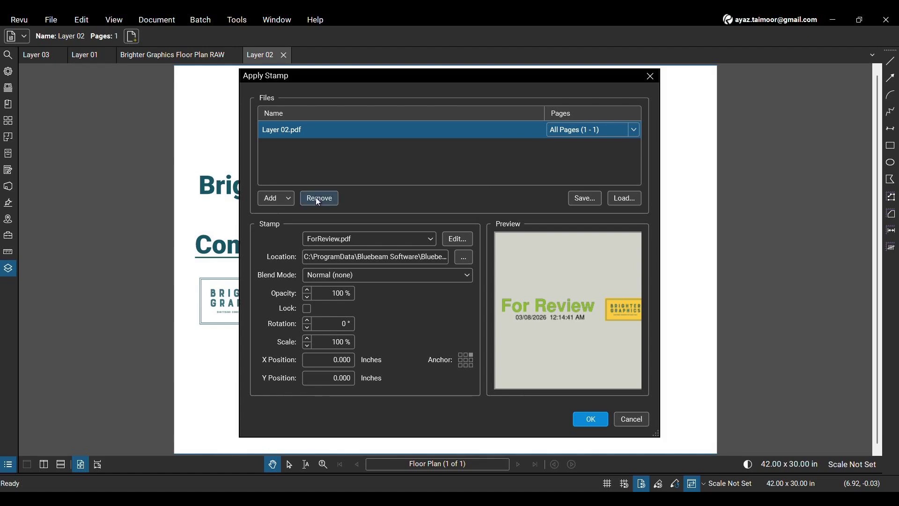
{"action": "left_click", "coordinate": [291, 198]}
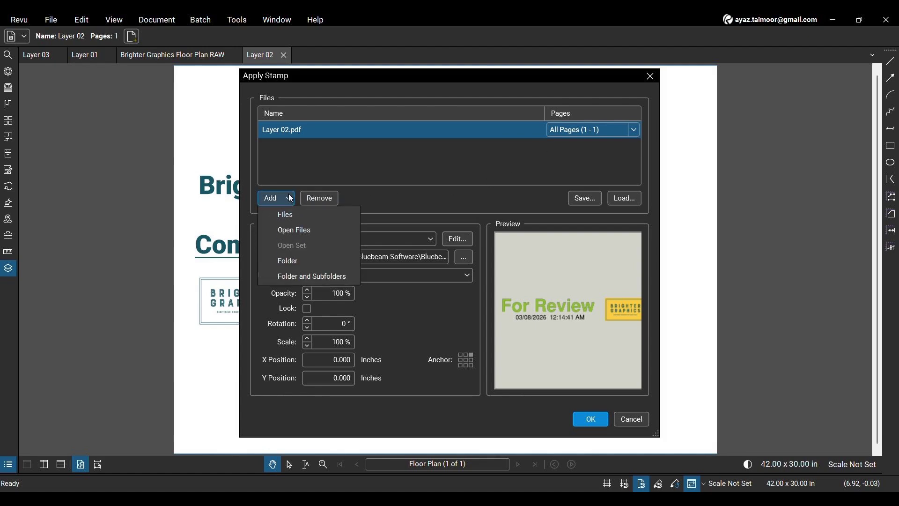
{"action": "left_click", "coordinate": [324, 231]}
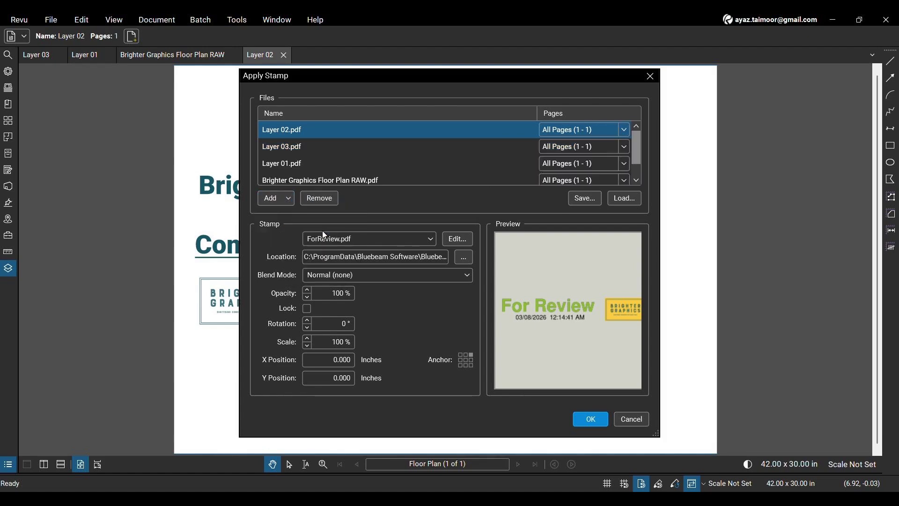
{"action": "scroll", "coordinate": [354, 151], "scroll_direction": "down", "scroll_amount": 1}
{"action": "scroll", "coordinate": [354, 151], "scroll_direction": "up", "scroll_amount": 1}
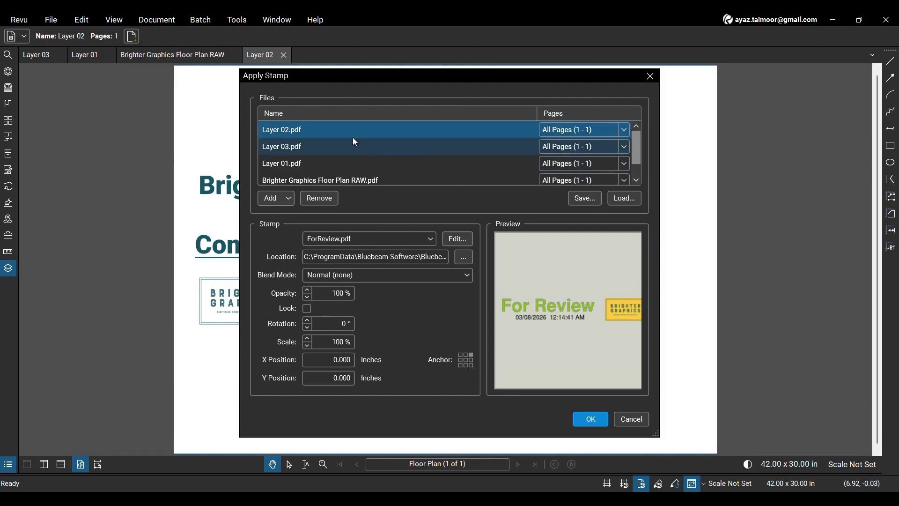
Add Layered BG.pdf from the Layered folder to the list of files for stamping
{"action": "left_click", "coordinate": [277, 200]}
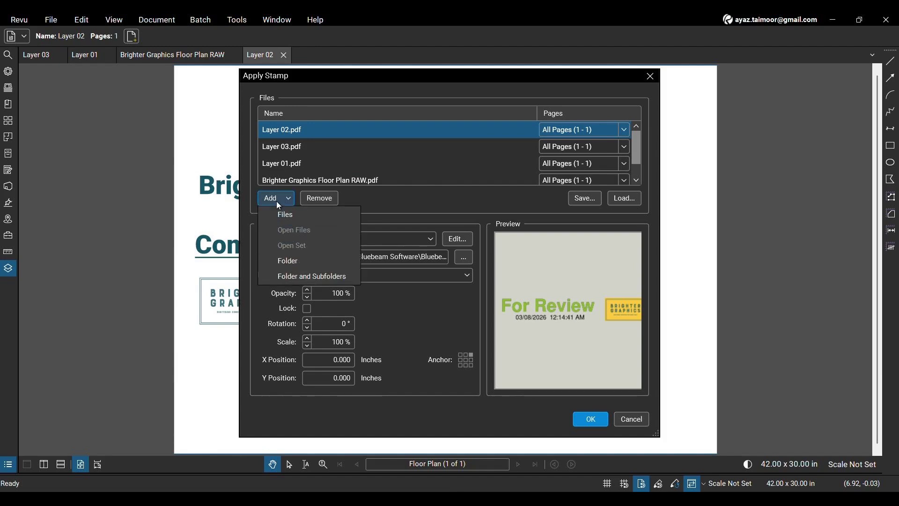
{"action": "left_click", "coordinate": [316, 217]}
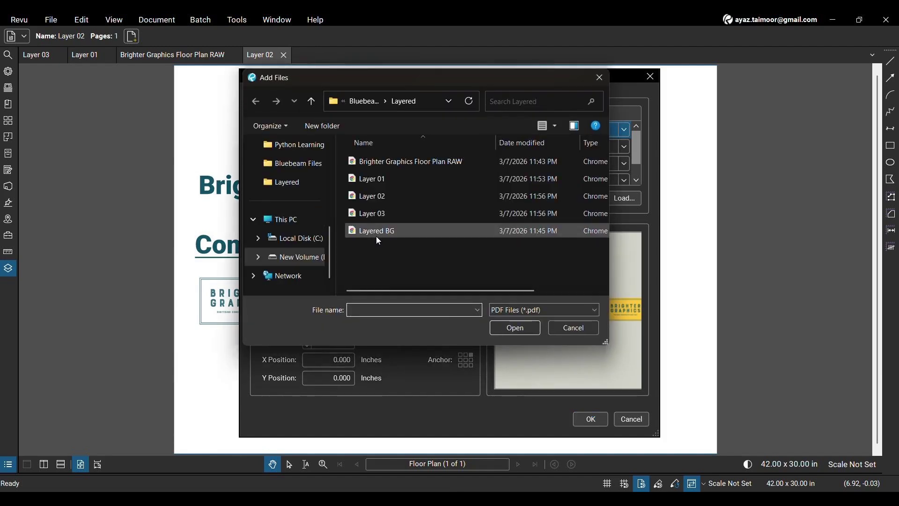
{"action": "double_click", "coordinate": [403, 232]}
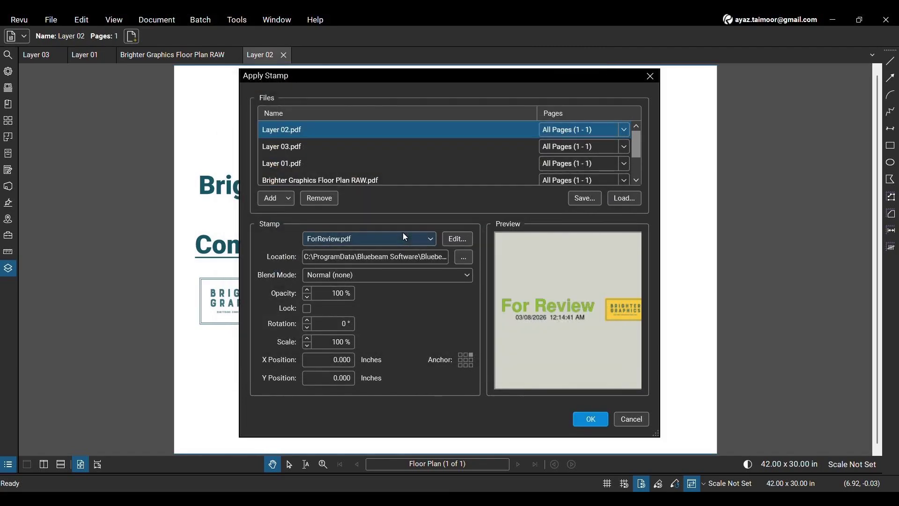
{"action": "left_click", "coordinate": [281, 198]}
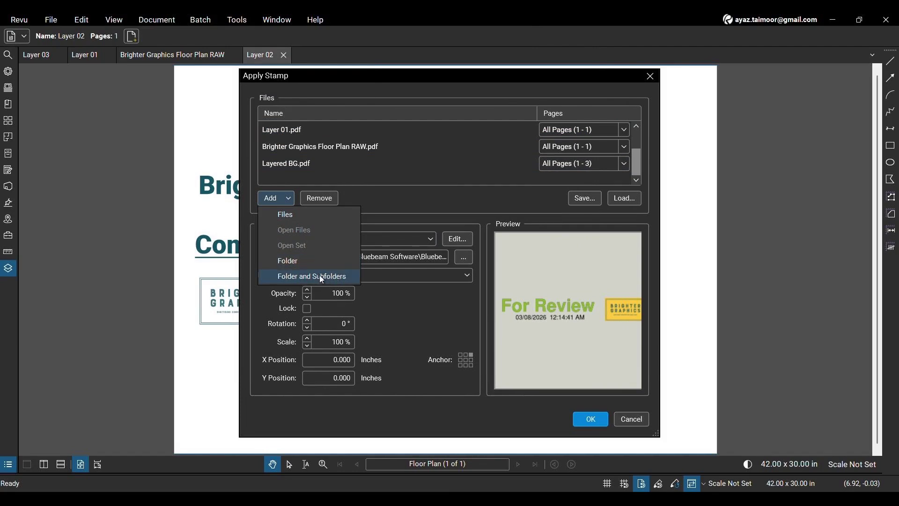
{"action": "left_click", "coordinate": [387, 198]}
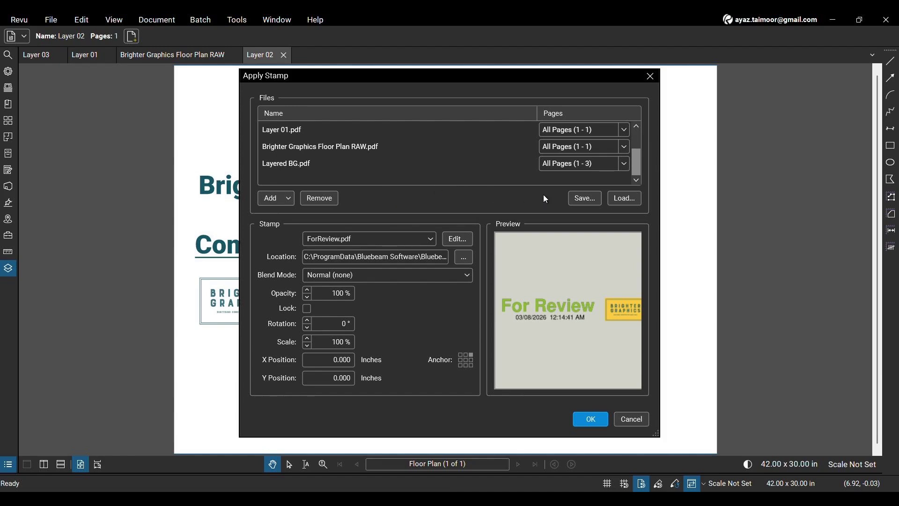
Limit the stamping of Layered BG.pdf to a custom page range of 1-2
{"action": "left_click", "coordinate": [626, 165]}
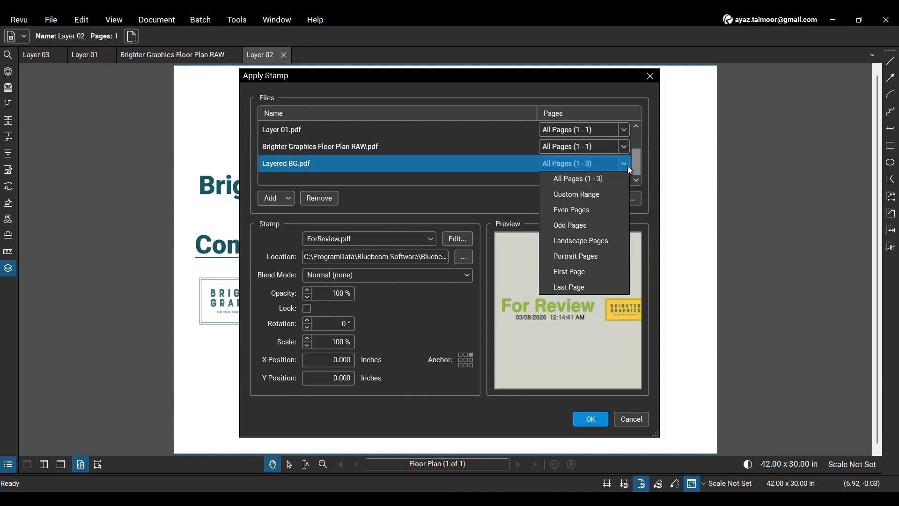
{"action": "left_click", "coordinate": [599, 196]}
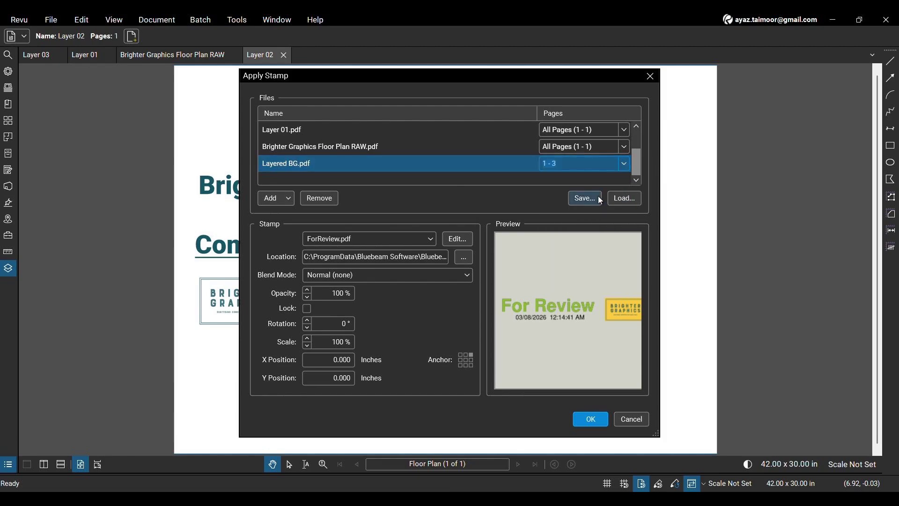
{"action": "type", "text": "1"}
{"action": "type", "text": "-"}
{"action": "type", "text": "2, 3, 5-6"}
{"action": "type", "text": ", 7"}
{"action": "type", "text": ", 0"}
{"action": "key", "text": "ctrl+a"}
{"action": "type", "text": "1-2"}
Anchor the stamp at the page's bottom-right corner with 0 inch X and Y positions and 70 % opacity, and apply it to the listed files
{"action": "left_click", "coordinate": [348, 362]}
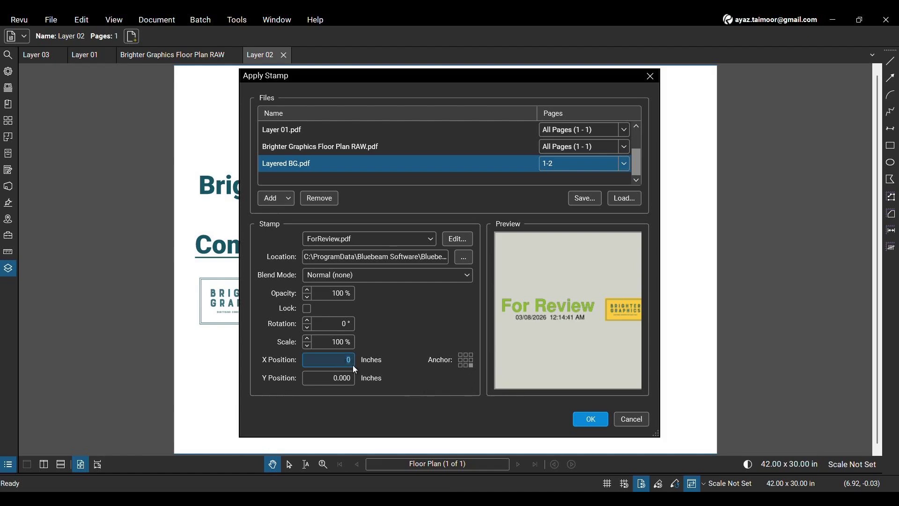
{"action": "left_click", "coordinate": [349, 379]}
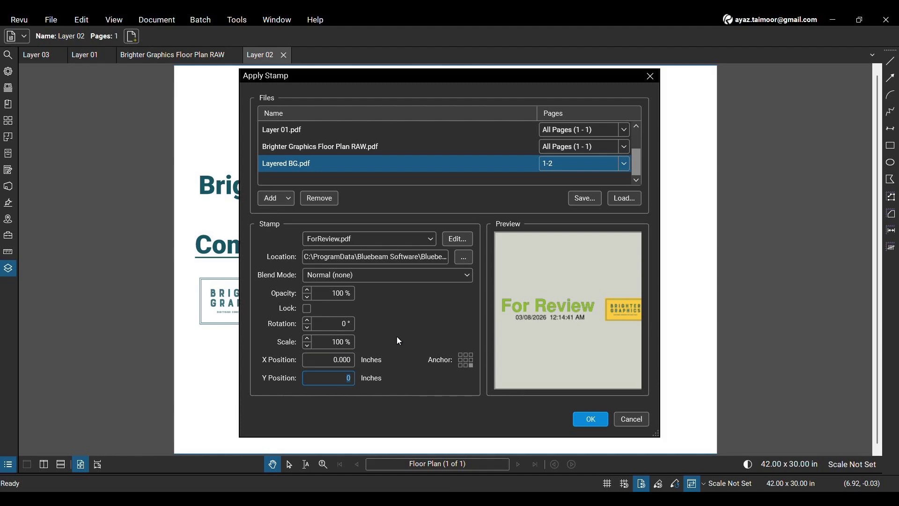
{"action": "left_click", "coordinate": [308, 297]}
{"action": "left_click", "coordinate": [307, 297]}
{"action": "left_click", "coordinate": [307, 297]}
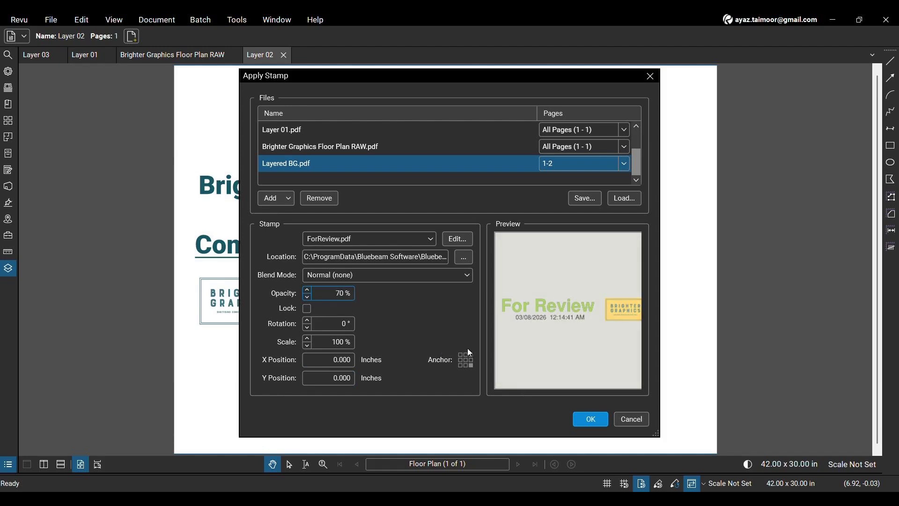
{"action": "left_click", "coordinate": [578, 419]}
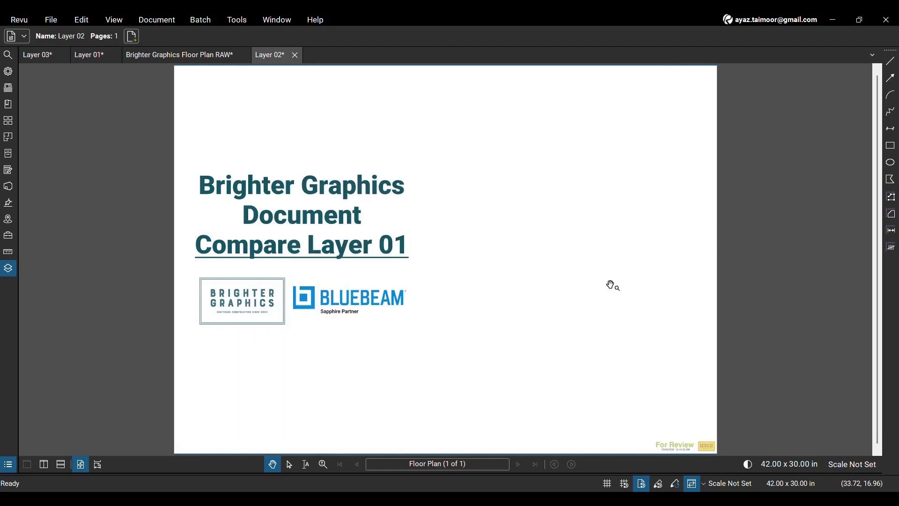
Inspect the applied For Review stamp in Layer 02 and in Brighter Graphics Floor Plan RAW
{"action": "scroll", "coordinate": [684, 431], "scroll_direction": "up", "scroll_amount": 3}
{"action": "scroll", "coordinate": [698, 409], "scroll_direction": "up", "scroll_amount": 2}
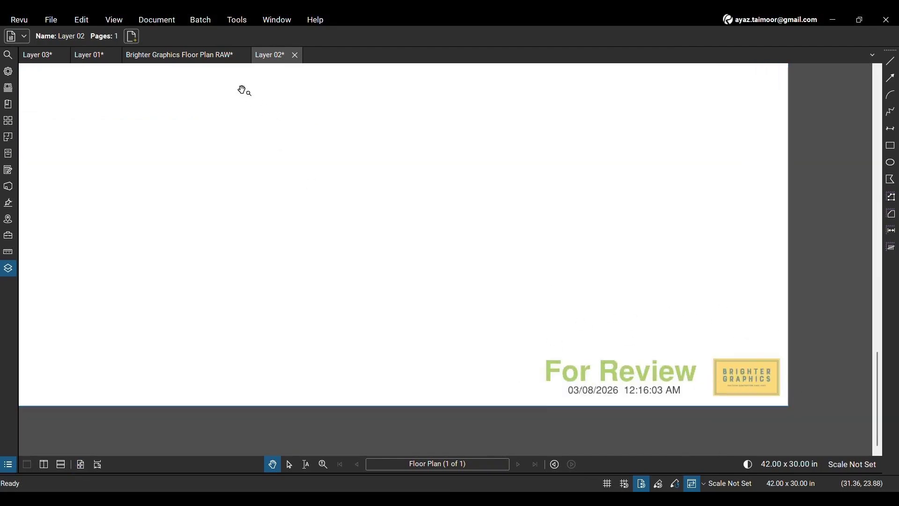
{"action": "left_click", "coordinate": [203, 60]}
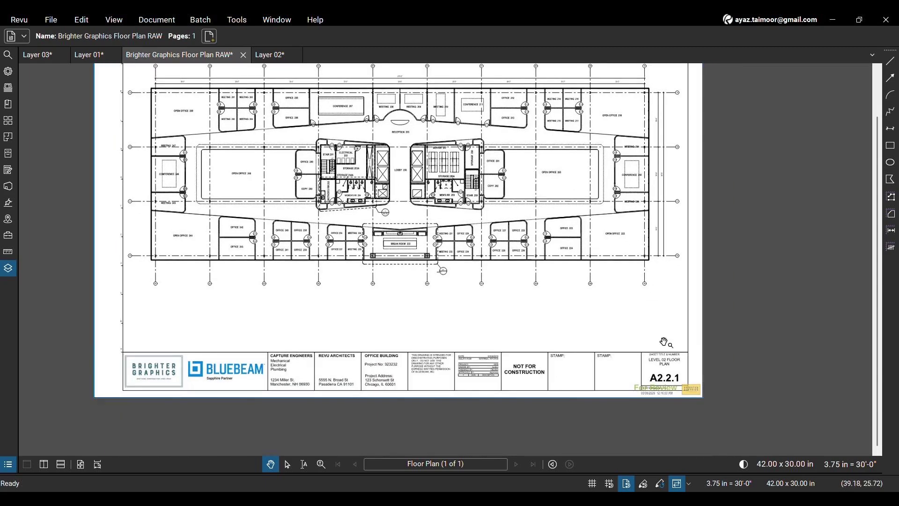
{"action": "scroll", "coordinate": [698, 417], "scroll_direction": "up", "scroll_amount": 5}
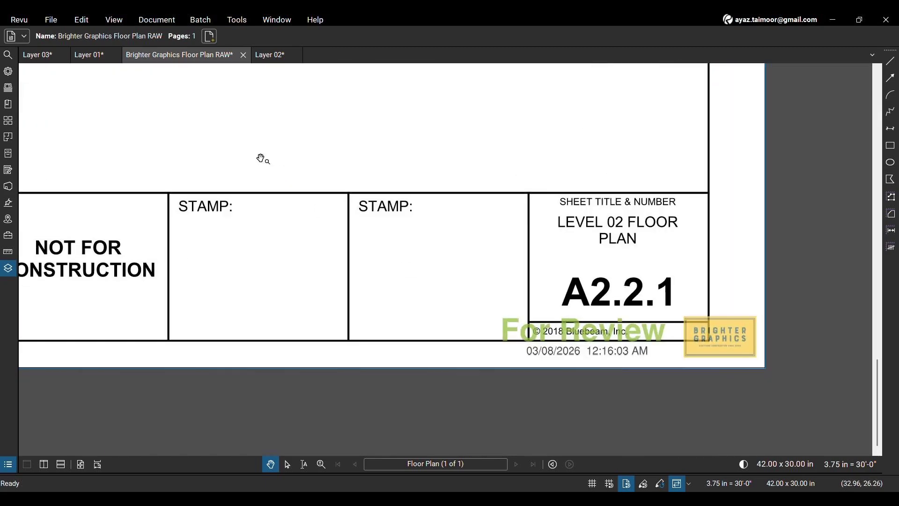
In Layer 01, move the For Review stamp to the empty area just above the sheet title block
{"action": "left_click", "coordinate": [92, 56]}
{"action": "scroll", "coordinate": [575, 266], "scroll_direction": "down", "scroll_amount": 1}
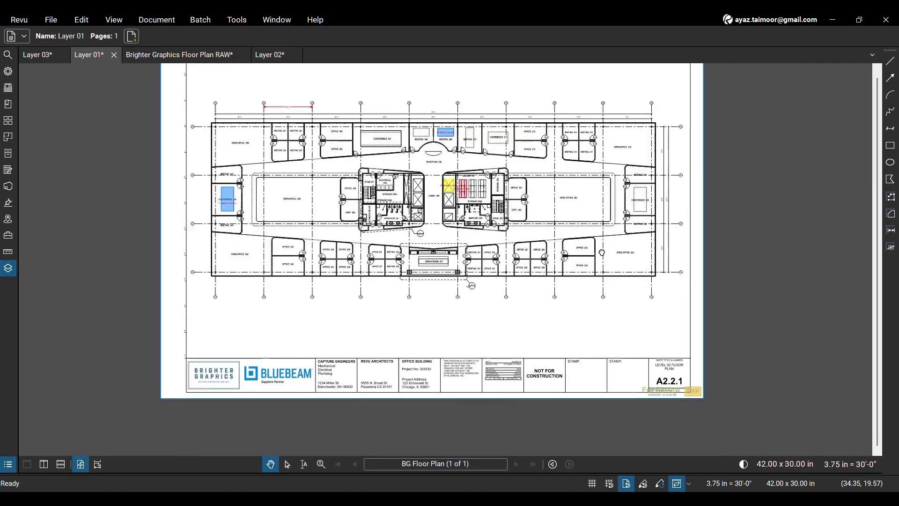
{"action": "scroll", "coordinate": [678, 372], "scroll_direction": "up", "scroll_amount": 3}
{"action": "left_click", "coordinate": [665, 346]}
{"action": "left_click_drag", "start_coordinate": [665, 347], "coordinate": [623, 232]}
{"action": "key", "text": "shift+p"}
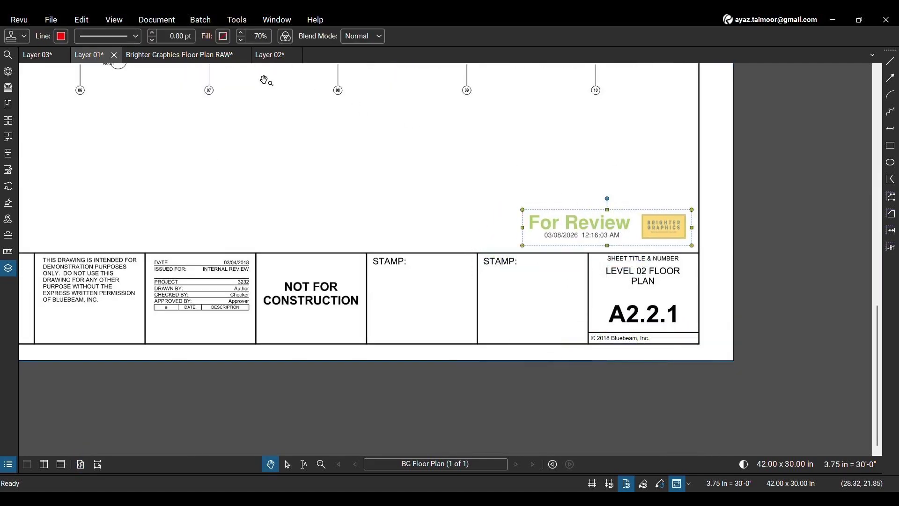
In Brighter Graphics Floor Plan RAW, move the For Review stamp clear of the title block, directly above the sheet title cell
{"action": "left_click", "coordinate": [185, 59]}
{"action": "left_click", "coordinate": [623, 309]}
{"action": "left_click_drag", "start_coordinate": [623, 309], "coordinate": [623, 166]}
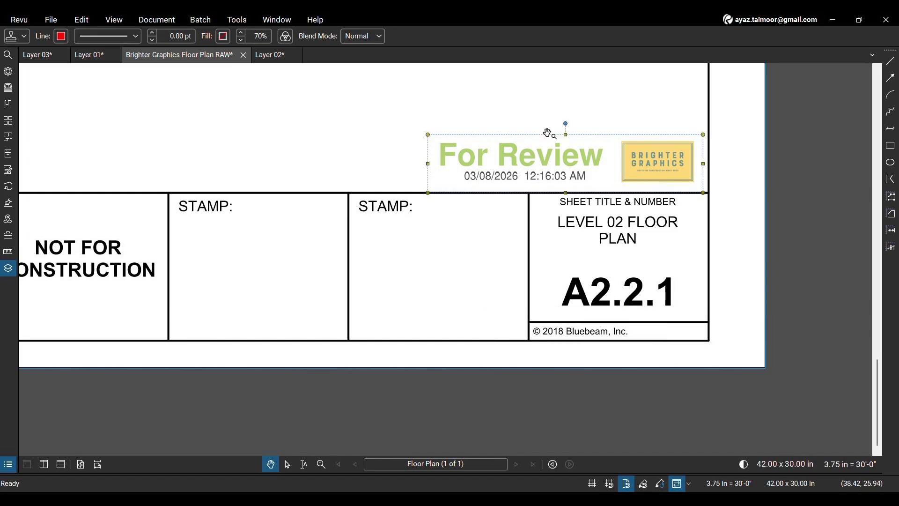
Show the Markups List and add the comment "Noted" to the For Review stamp
{"action": "left_click", "coordinate": [8, 464]}
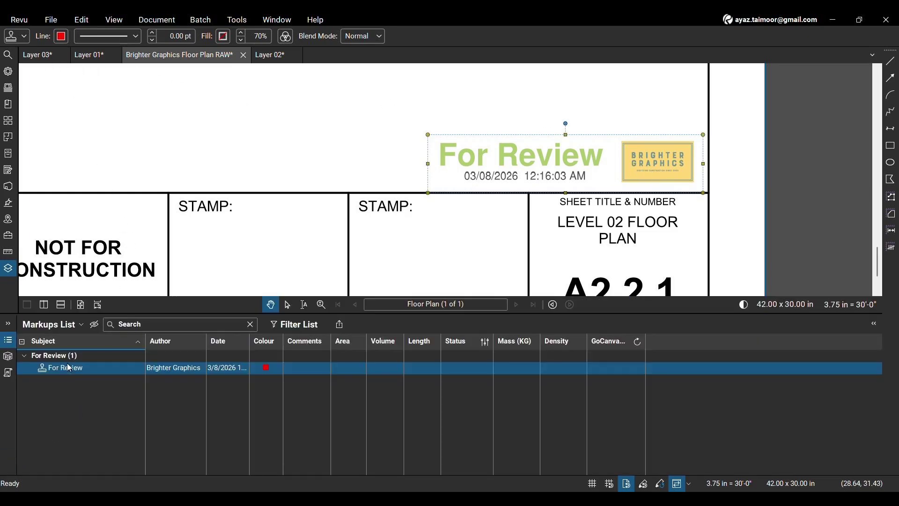
{"action": "left_click", "coordinate": [319, 369]}
{"action": "type", "text": "Noted"}
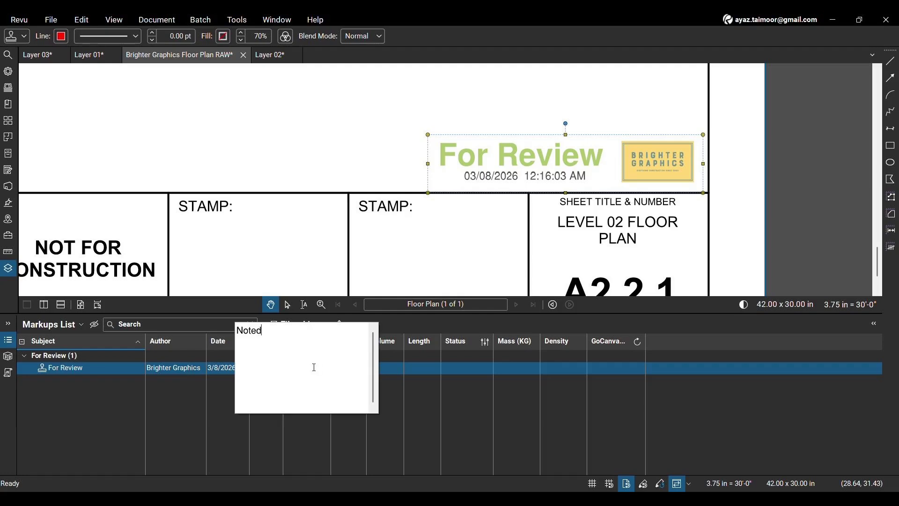
{"action": "left_click", "coordinate": [344, 256]}
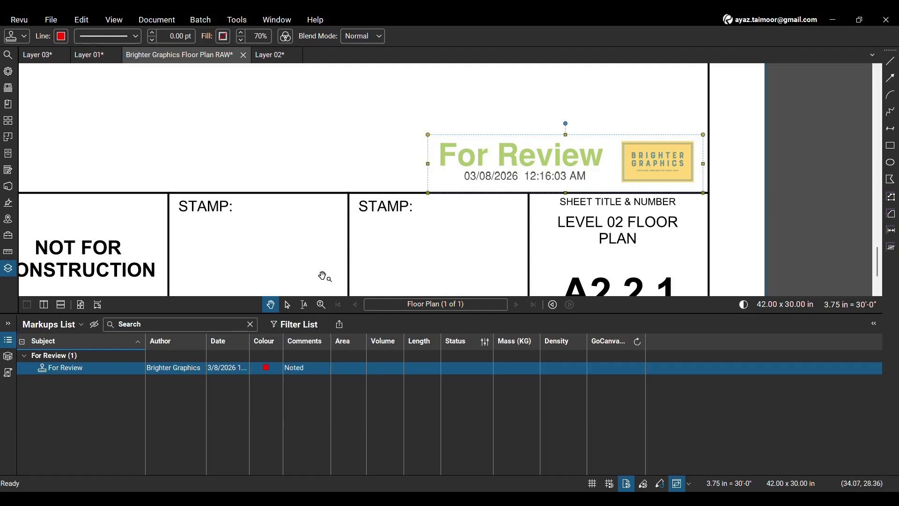
Set the For Review stamp's review status to Accepted and hide the Markups List
{"action": "right_click", "coordinate": [314, 364]}
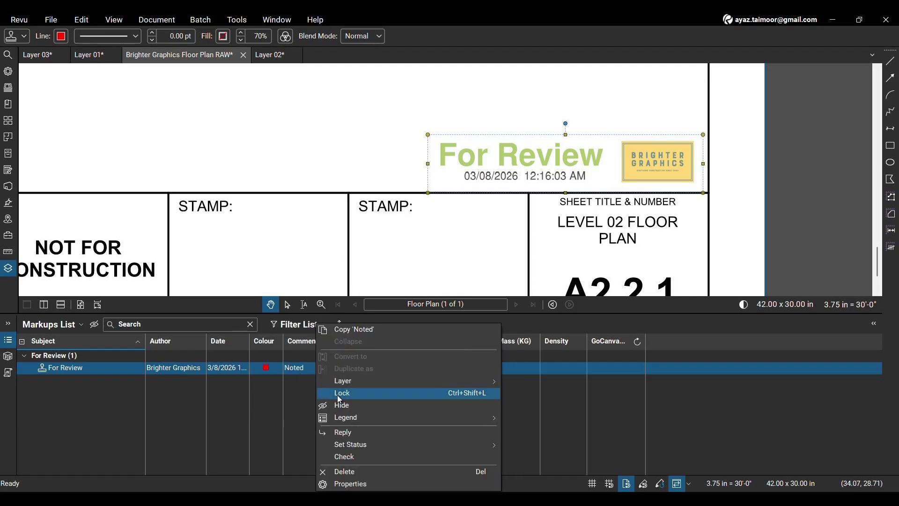
{"action": "mouse_move", "coordinate": [538, 450]}
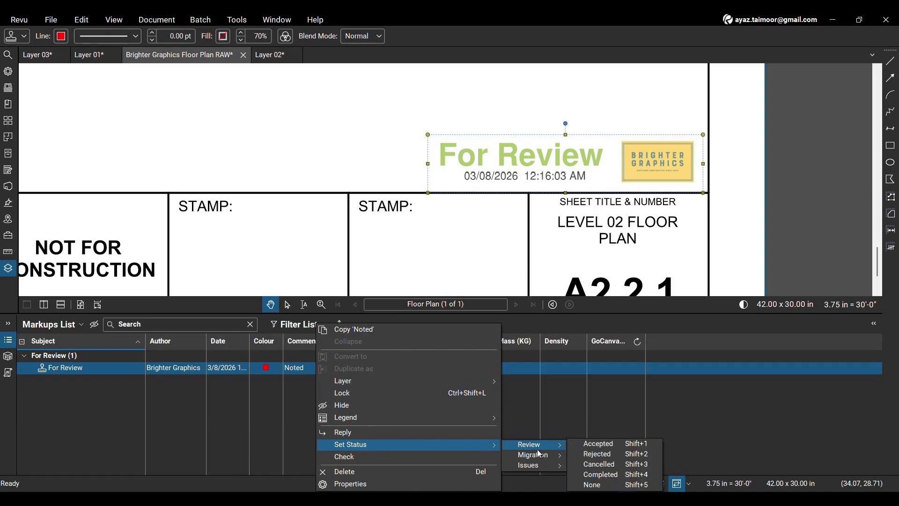
{"action": "left_click", "coordinate": [584, 453]}
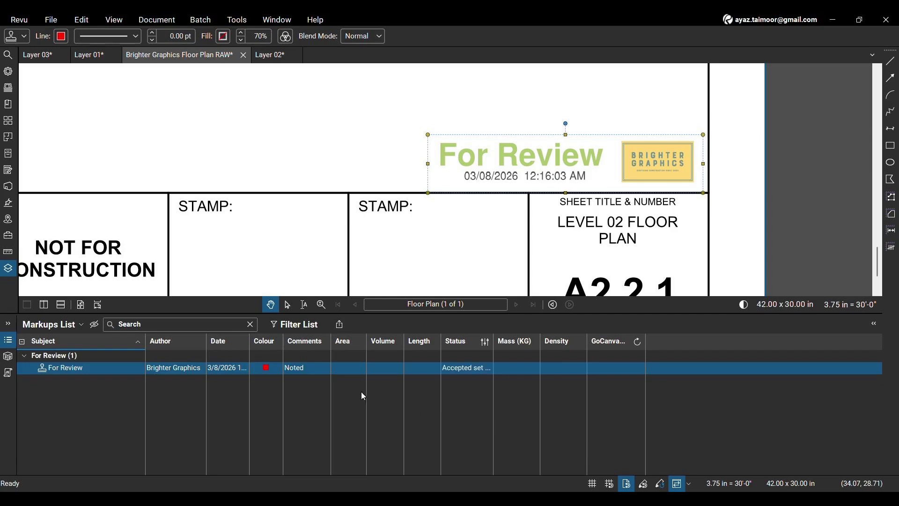
{"action": "left_click", "coordinate": [9, 341]}
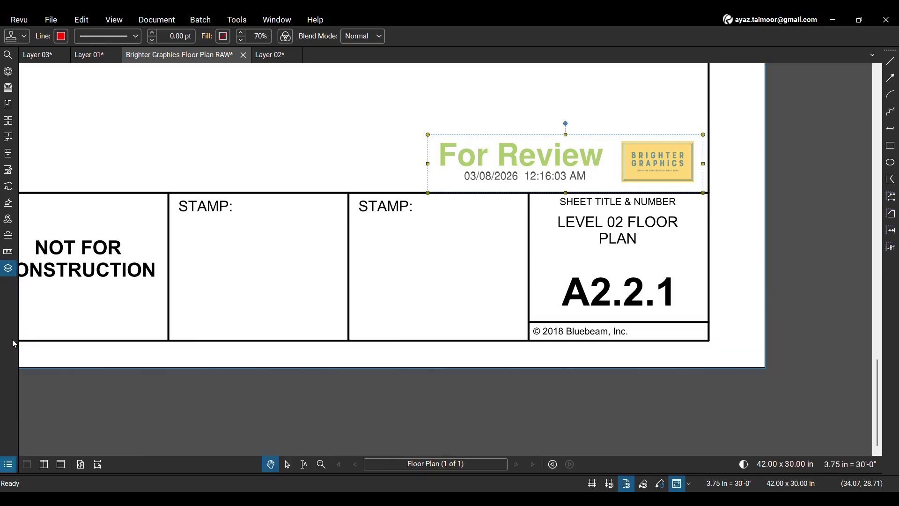
Deselect the stamp and open the Layered BG PDF
{"action": "left_click", "coordinate": [263, 285]}
{"action": "scroll", "coordinate": [263, 286], "scroll_direction": "down", "scroll_amount": 5}
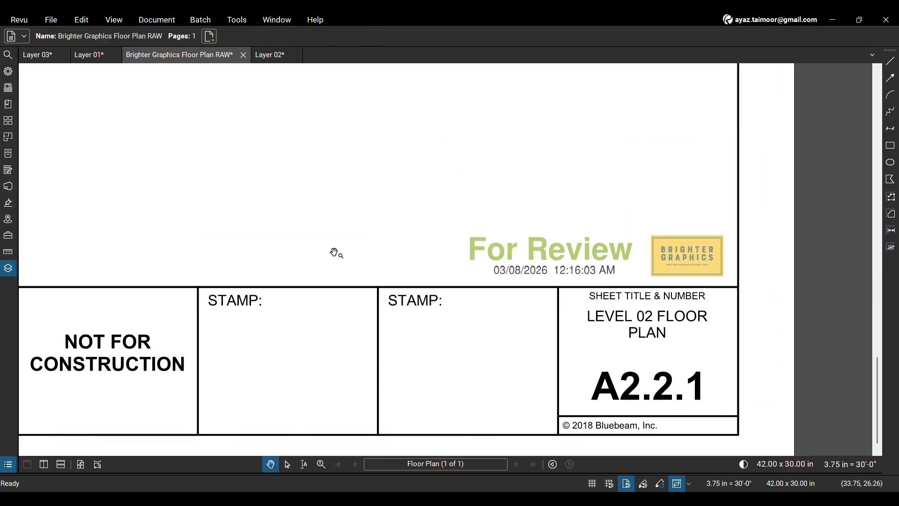
{"action": "left_click_drag", "start_coordinate": [389, 257], "coordinate": [425, 249]}
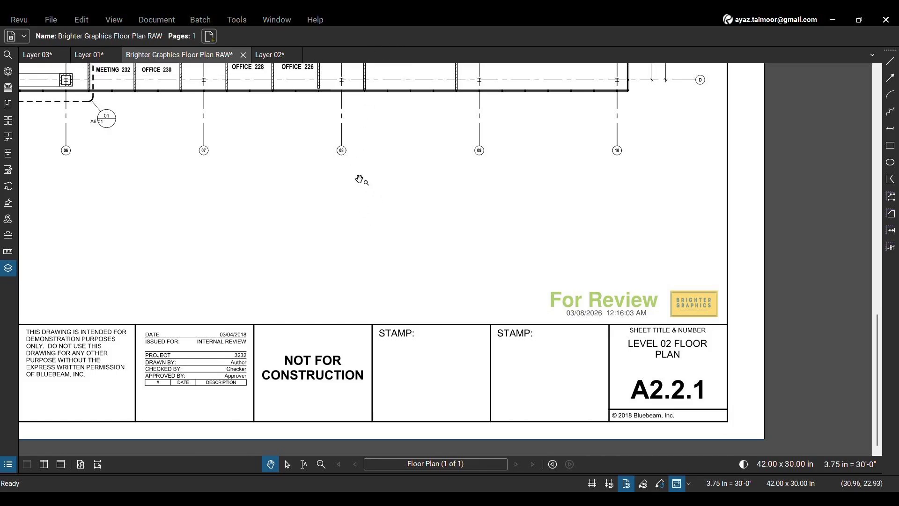
{"action": "key", "text": "ctrl+o"}
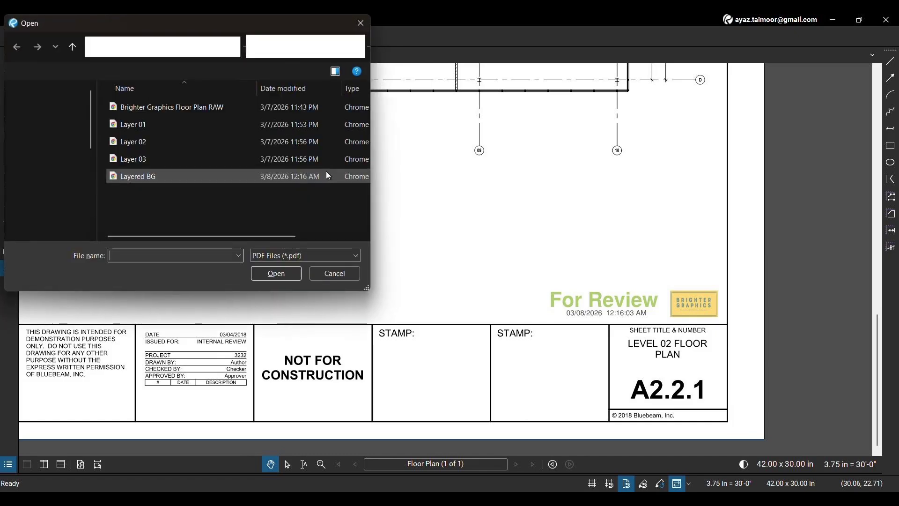
{"action": "left_click", "coordinate": [143, 178]}
{"action": "double_click", "coordinate": [142, 178]}
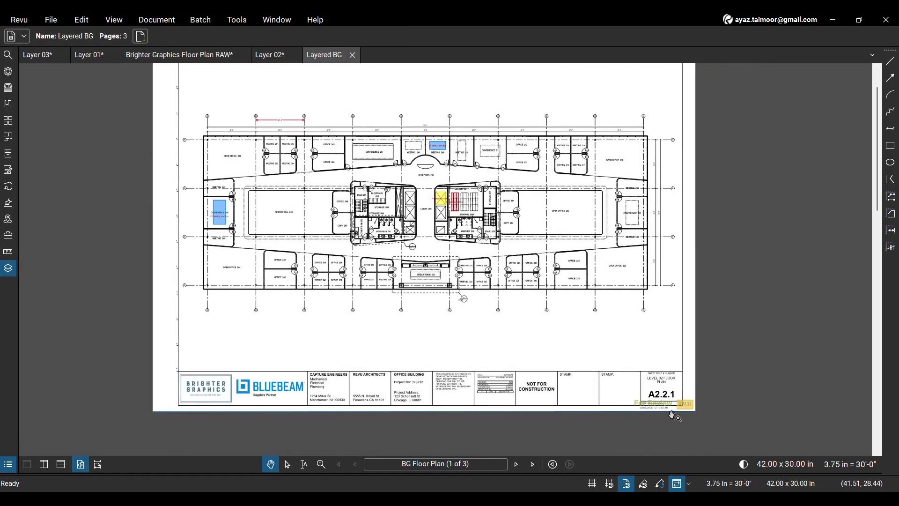
Check the bottom-right corner of all three Layered BG pages for the For Review stamp
{"action": "left_click_drag", "start_coordinate": [648, 359], "coordinate": [615, 290]}
{"action": "scroll", "coordinate": [649, 352], "scroll_direction": "up", "scroll_amount": 1}
{"action": "scroll", "coordinate": [650, 354], "scroll_direction": "up", "scroll_amount": 5}
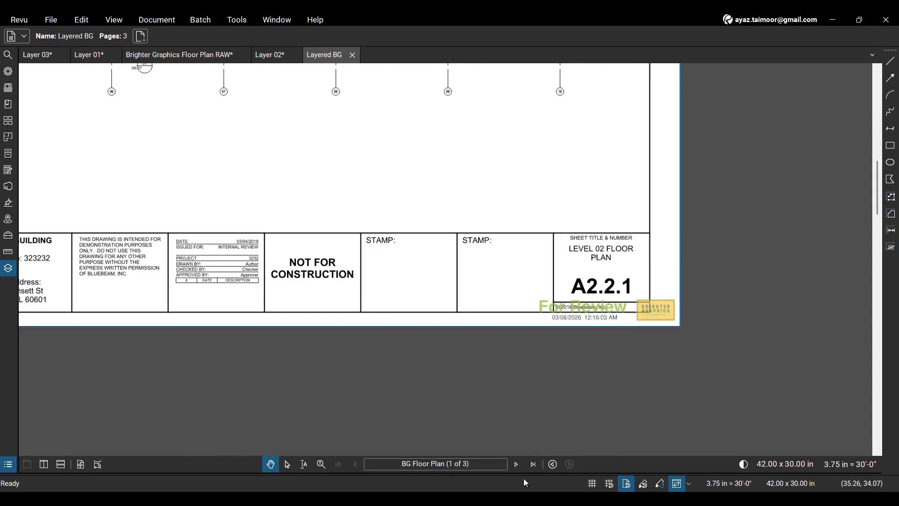
{"action": "left_click", "coordinate": [517, 465]}
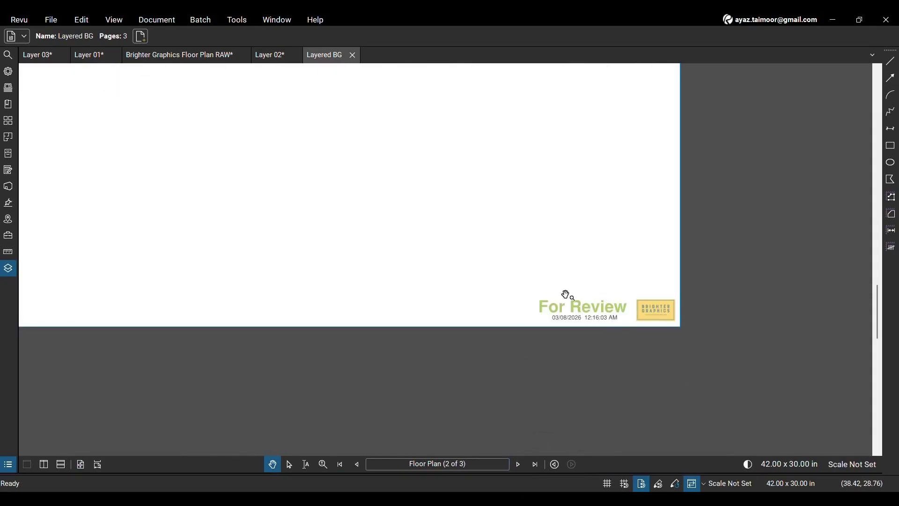
{"action": "left_click", "coordinate": [518, 465]}
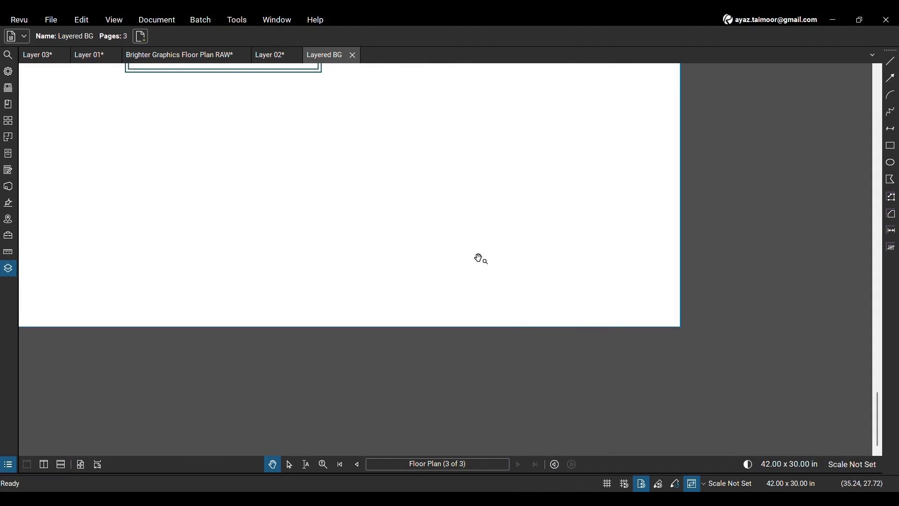
Return to page 1 of Layered BG and move its For Review stamp just above the sheet title block
{"action": "left_click", "coordinate": [357, 464]}
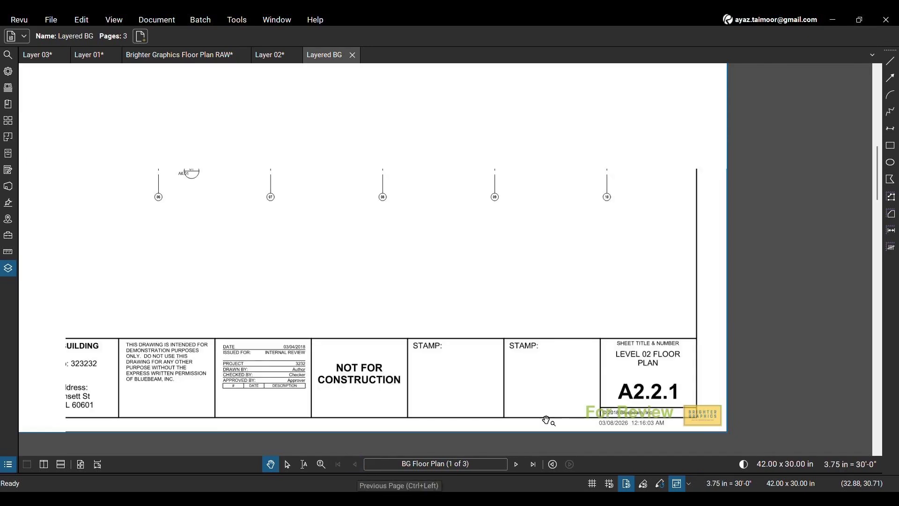
{"action": "left_click", "coordinate": [690, 416]}
{"action": "left_click_drag", "start_coordinate": [690, 416], "coordinate": [654, 327]}
{"action": "left_click", "coordinate": [627, 240]}
{"action": "middle_click", "coordinate": [627, 241]}
{"action": "left_click", "coordinate": [572, 219]}
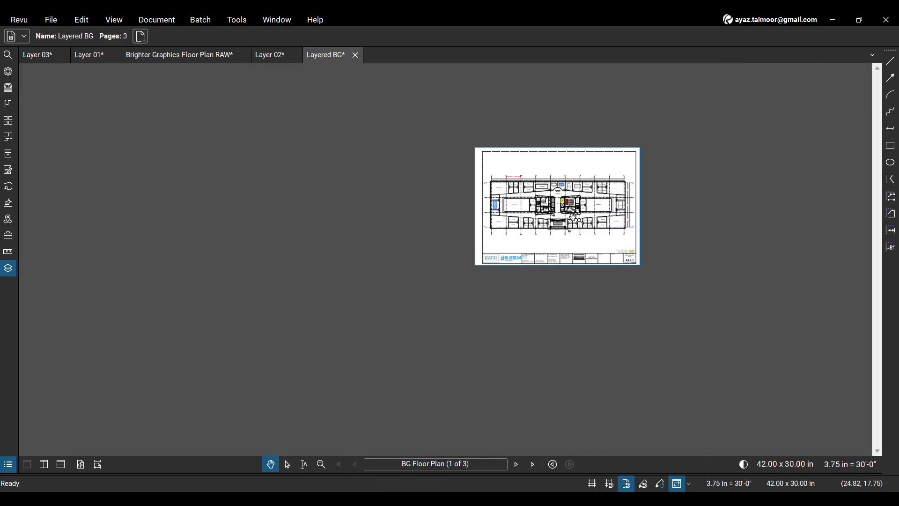
{"action": "scroll", "coordinate": [572, 218], "scroll_direction": "up", "scroll_amount": 6}
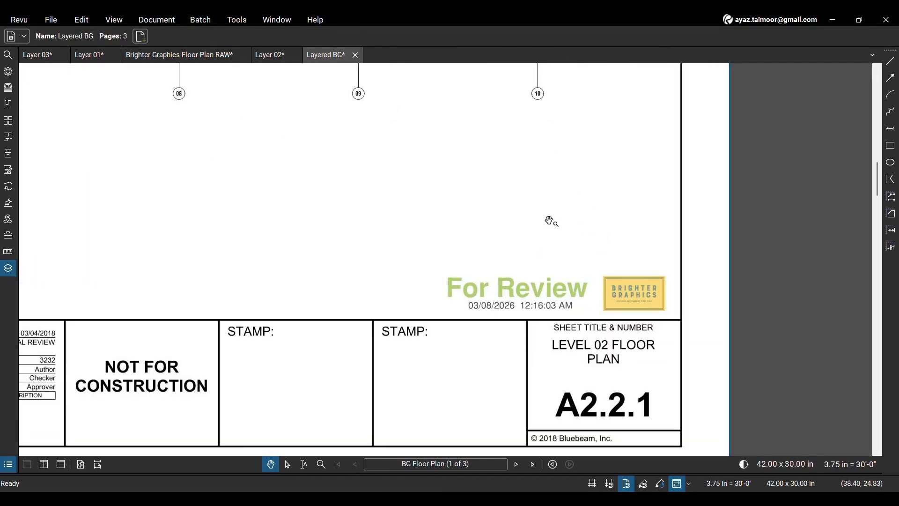